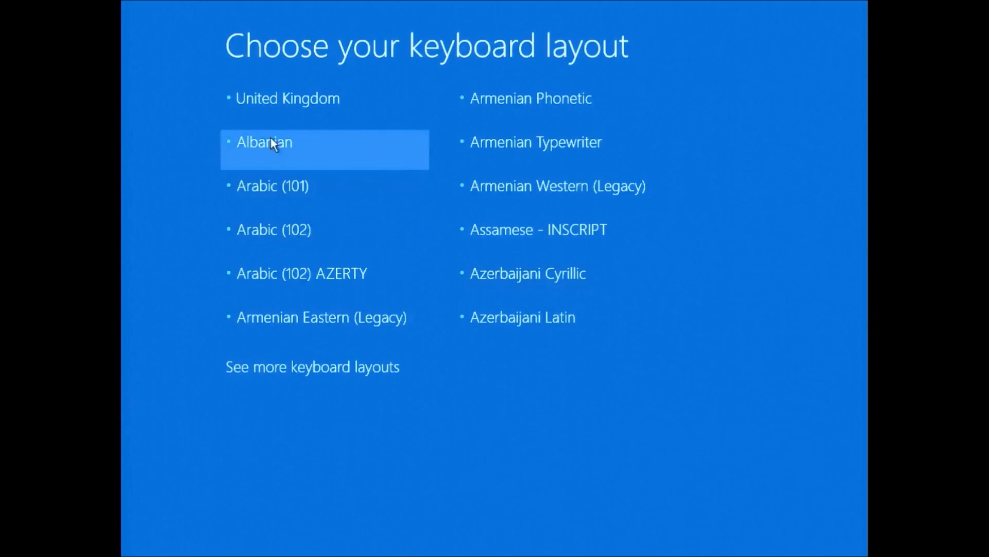
- Pick the United Kingdom layout, then Troubleshoot > Recover from a drive with full drive cleaning
left_click(298, 95)
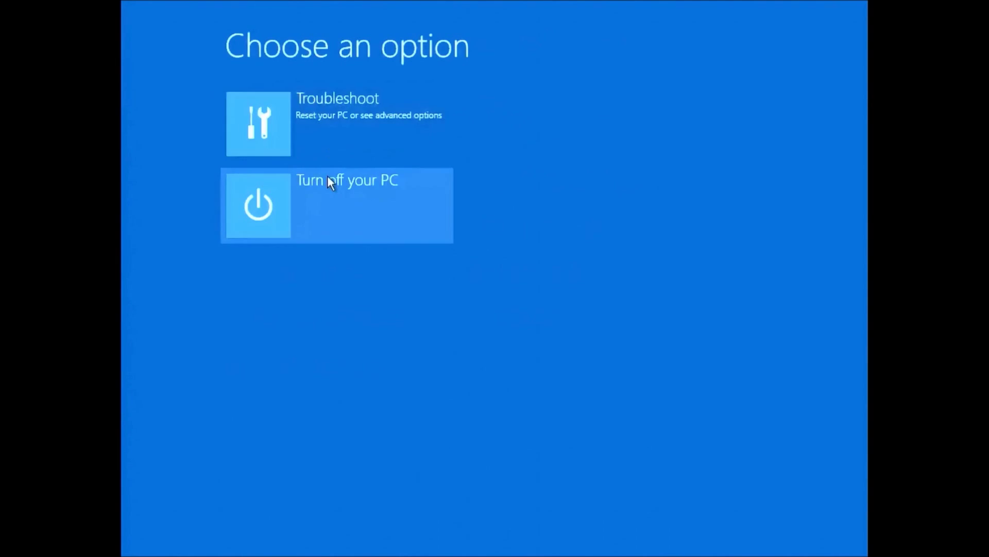
left_click(331, 140)
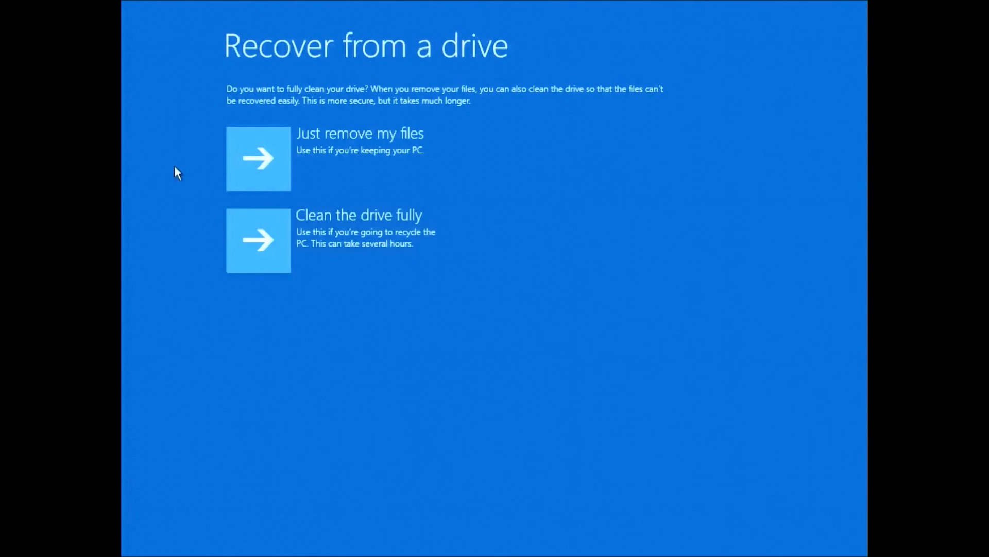
left_click(277, 241)
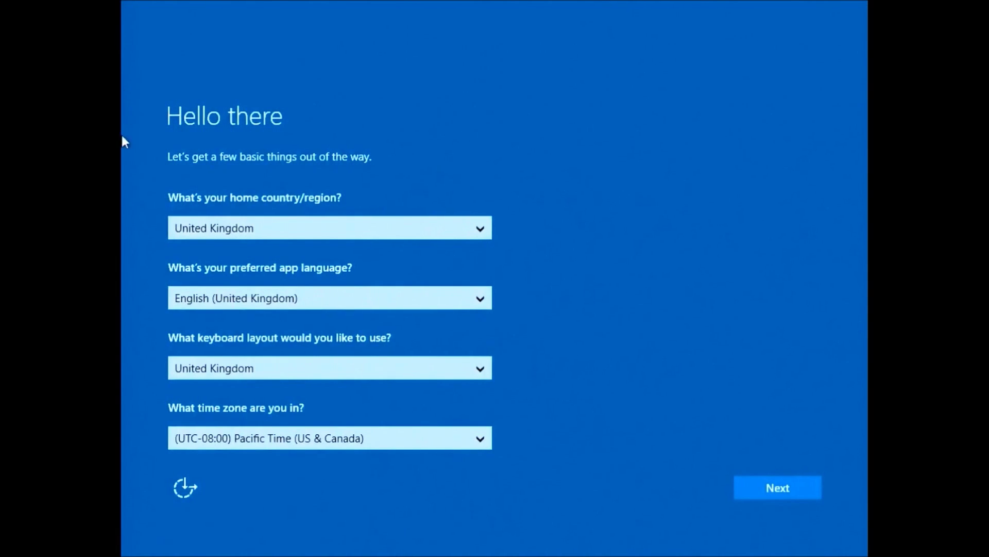
- Select the (UTC) Dublin, Edinburgh, Lisbon, London time zone and continue to the licence terms
left_click(219, 444)
key("Down")
key("Down")
key("Down")
key("Down")
key("Down")
key("Down")
key("Down")
key("Down")
key("Down")
key("Down")
key("Down")
key("Down")
key("Down")
key("Down")
key("Down")
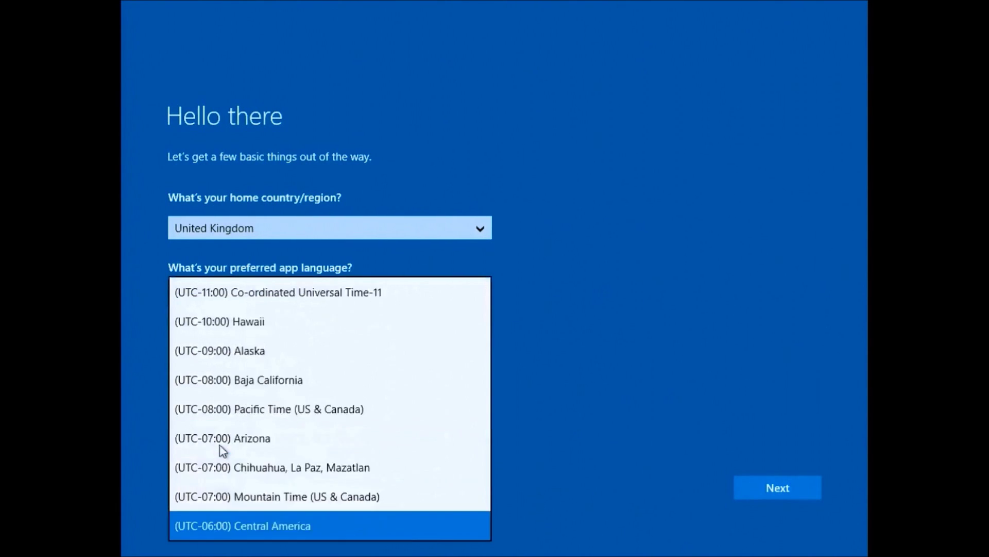
key("Down")
key("Down")
key("Down")
key("Down")
key("Down")
key("Down")
key("Down")
key("Down")
key("Down")
key("Down")
key("Down")
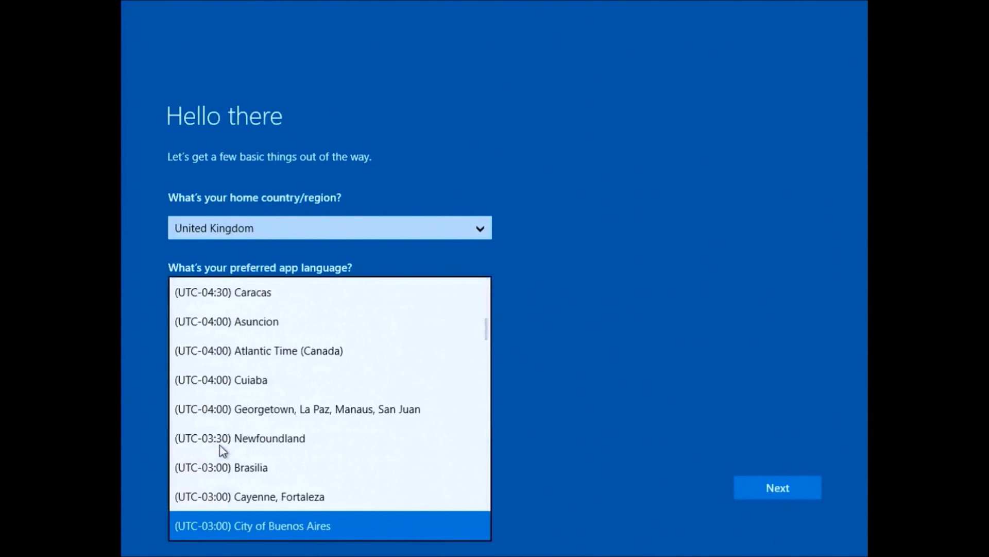
key("Down")
key("Down")
key("Down")
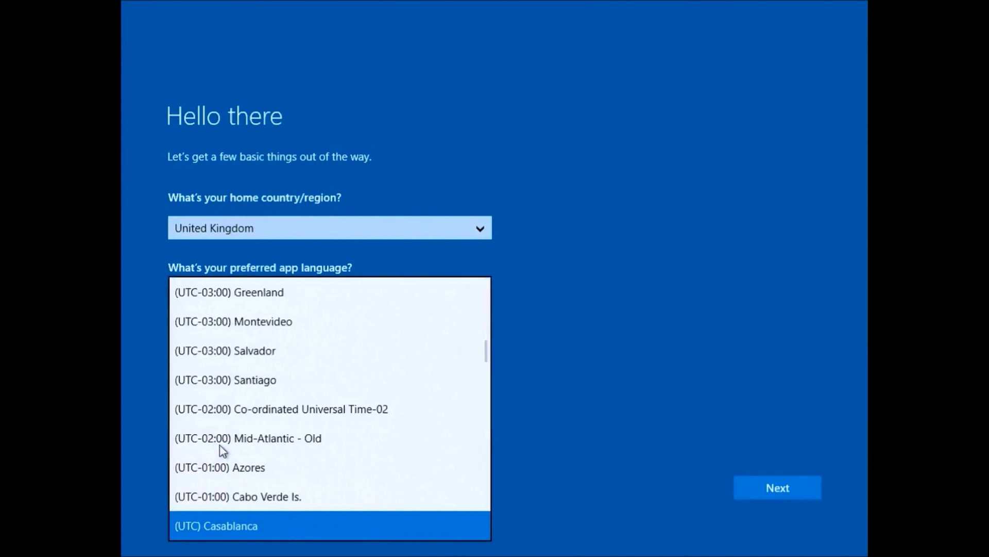
key("Down")
key("Down")
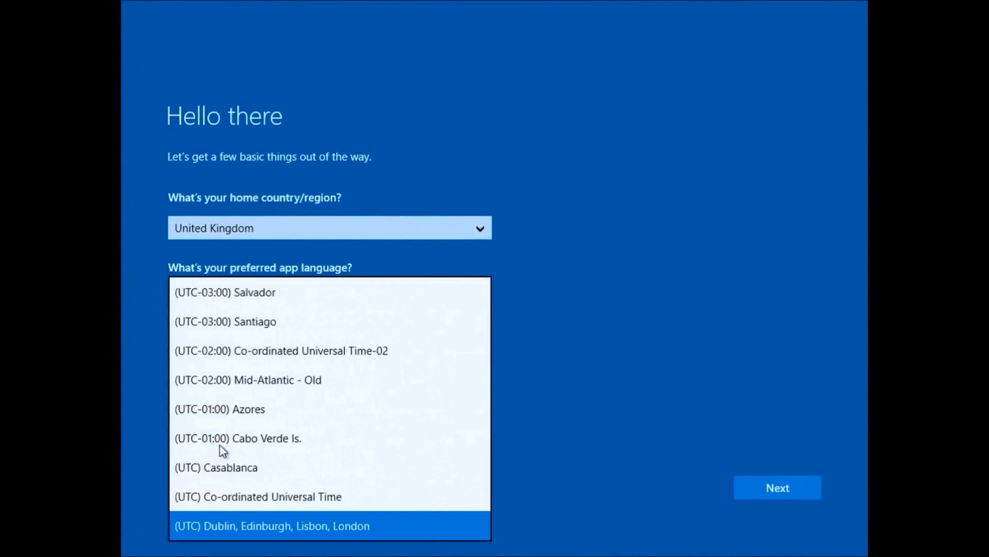
key("Return")
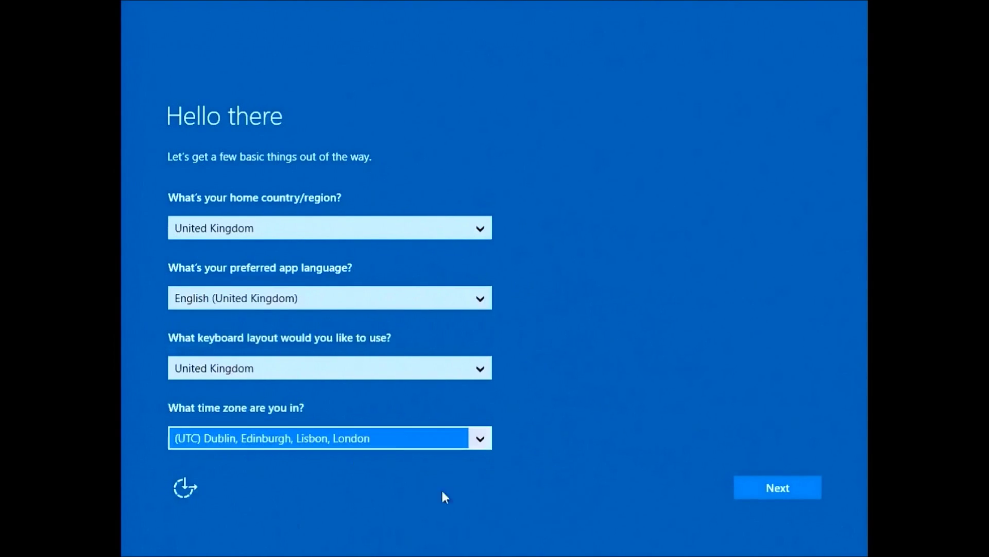
left_click(775, 485)
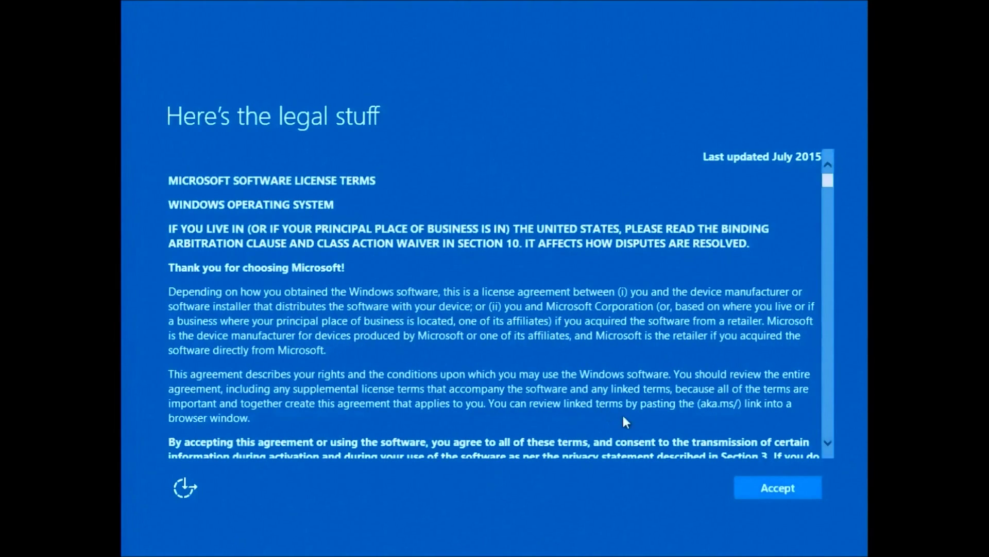
- Accept the licence terms and join the Wi-Fi network using its security key
left_click(775, 487)
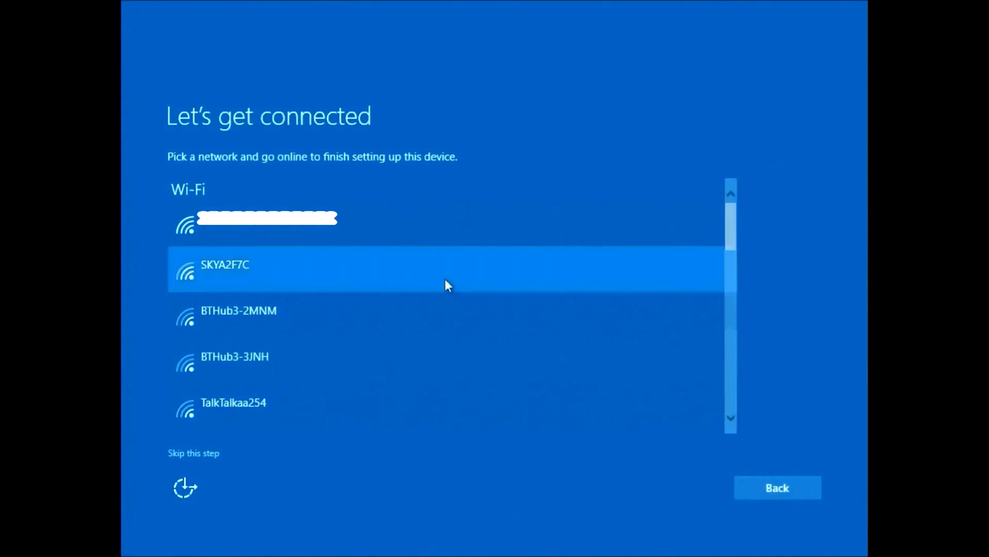
left_click(407, 227)
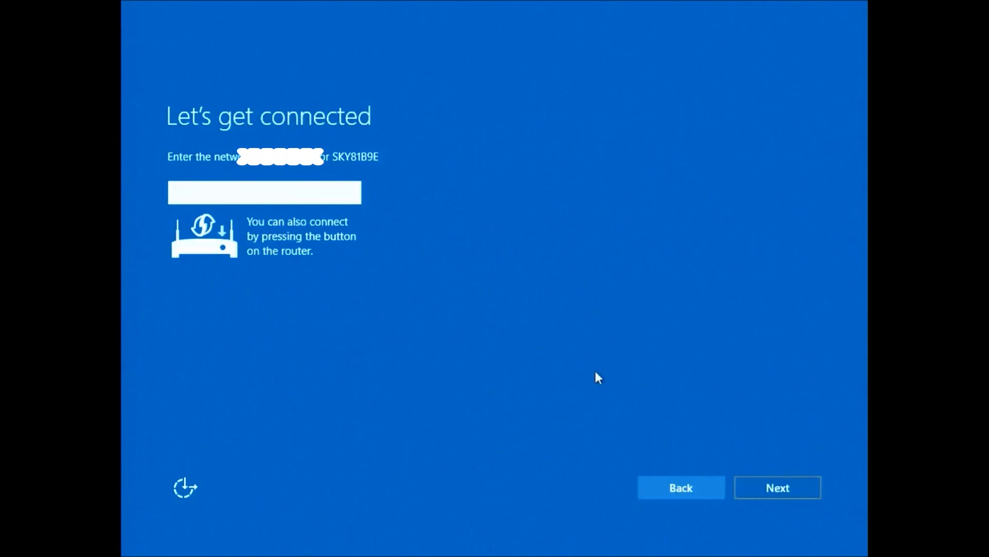
type("••")
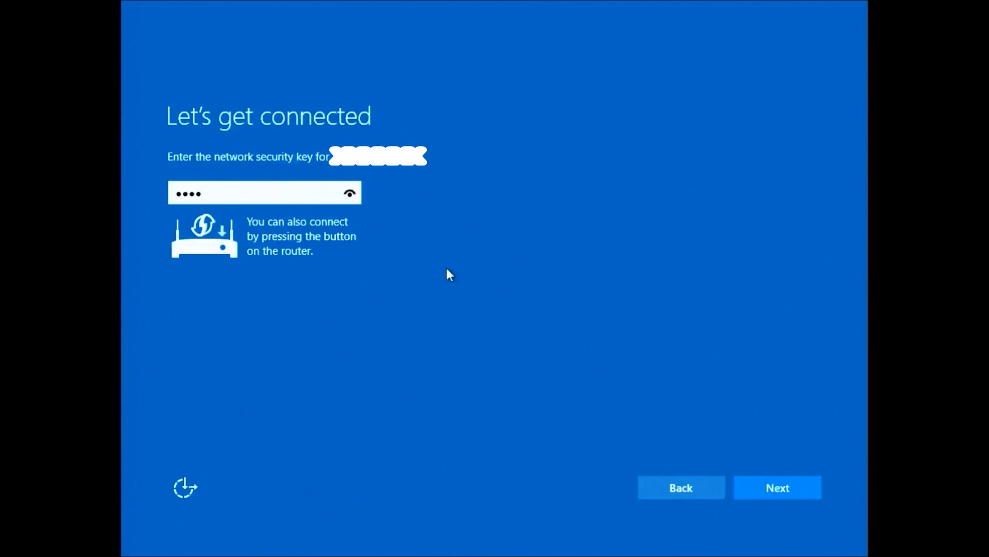
type("••••••")
key("Return")
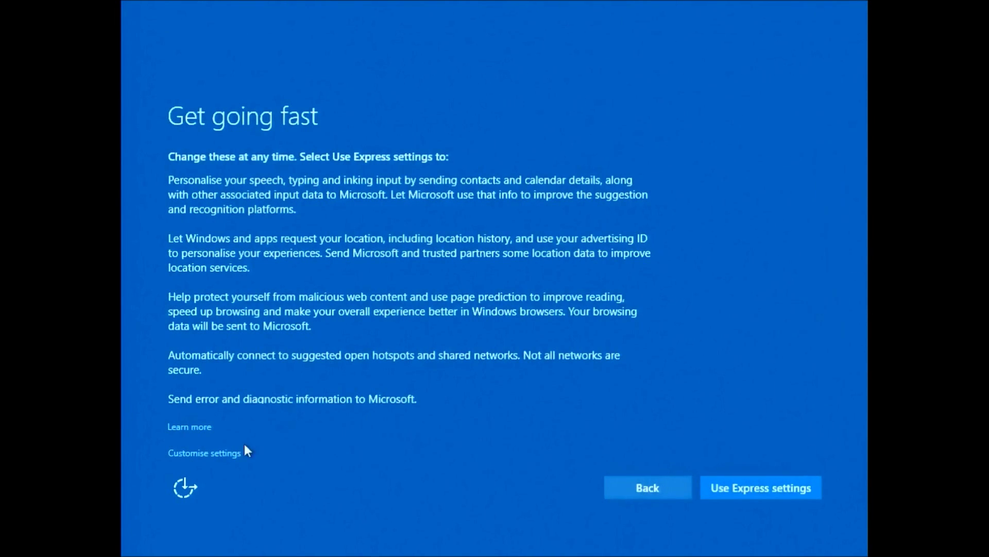
- Choose Customise settings and pass both privacy pages with every toggle left on
left_click(232, 453)
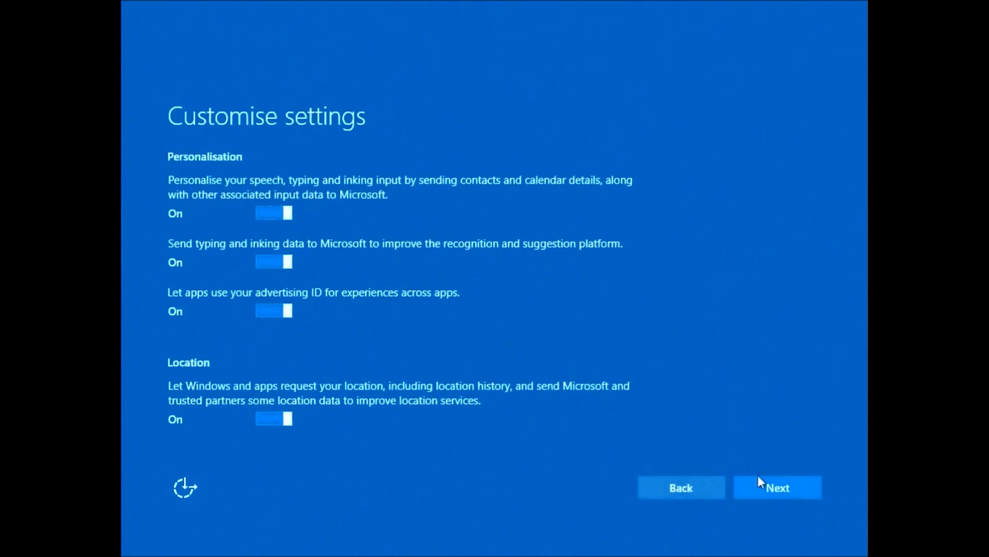
left_click(787, 490)
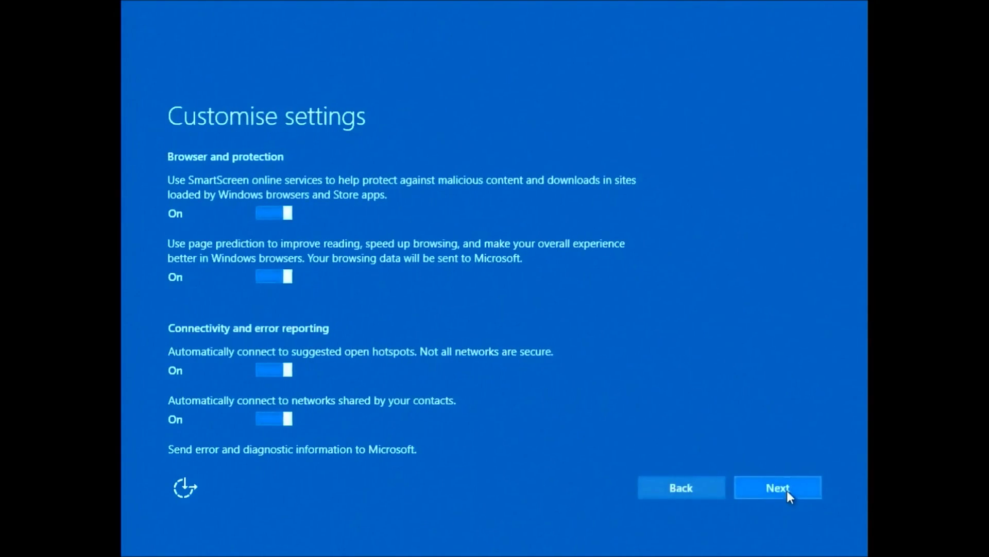
left_click(786, 490)
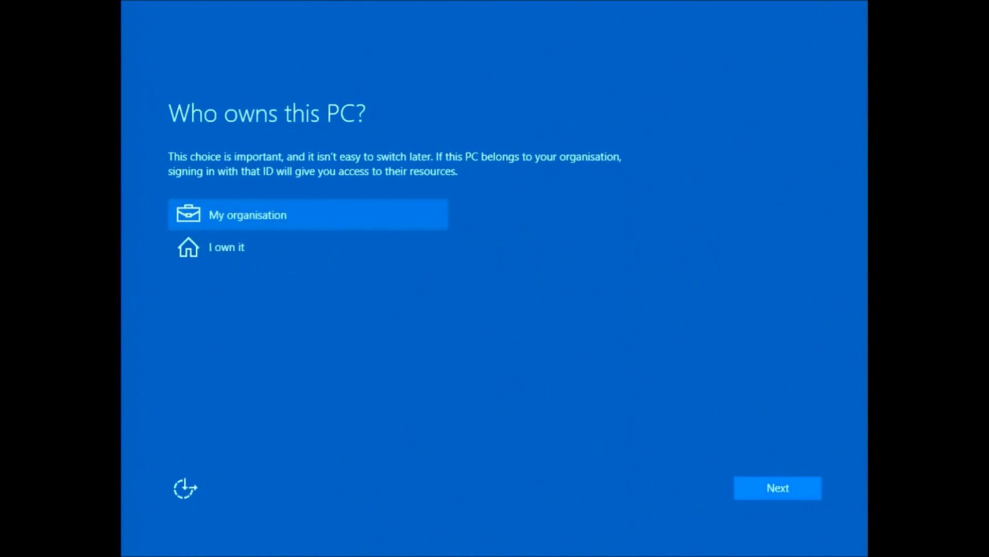
- Choose 'I own it', back out of Microsoft account sign-in, and select the local Username box
left_click(393, 256)
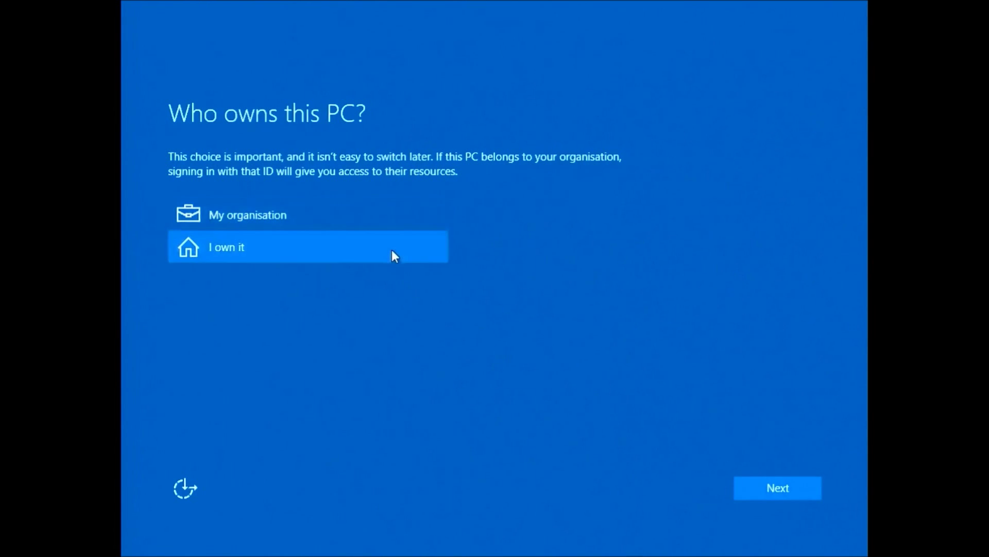
left_click(779, 486)
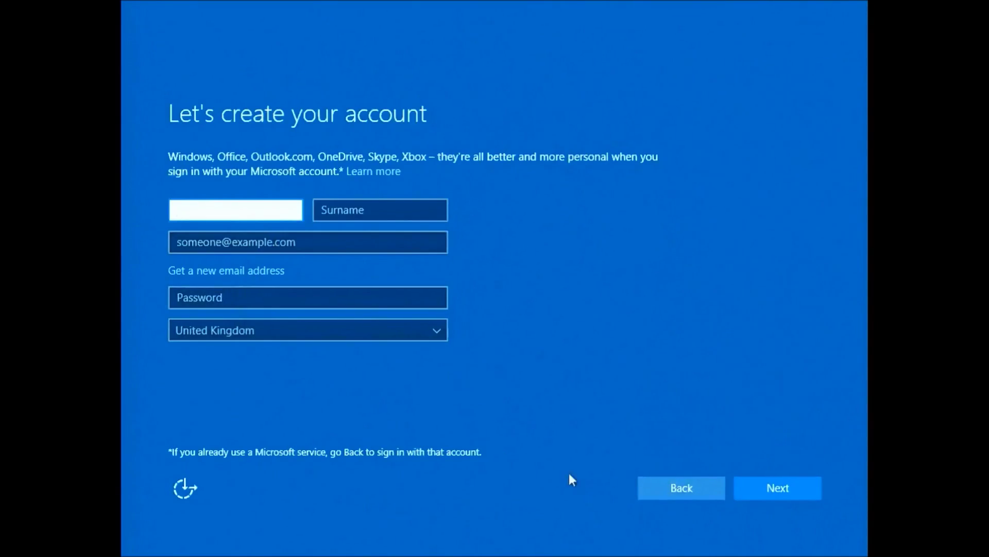
left_click(687, 482)
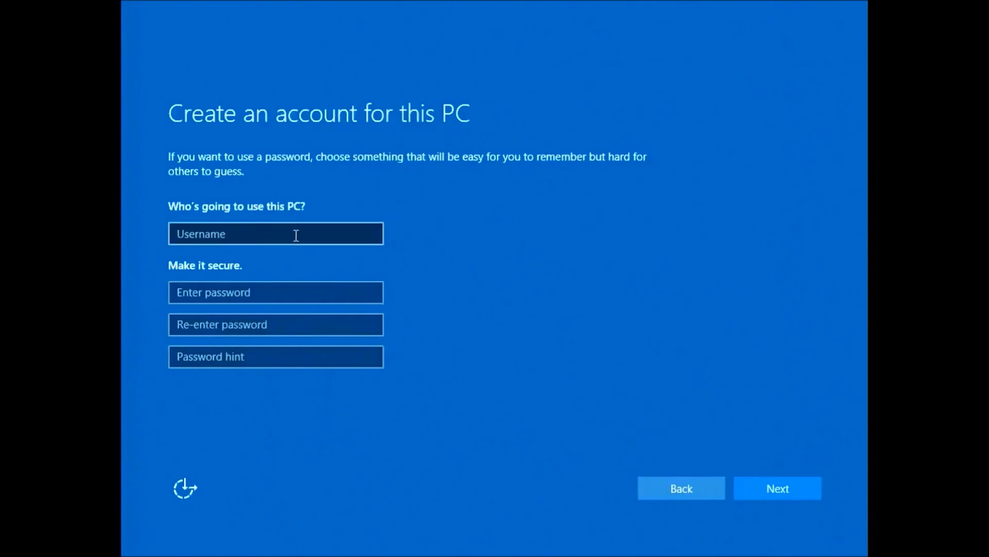
left_click(297, 235)
- Enter the local account's user name and let setup finish to the Windows 10 desktop
type("P")
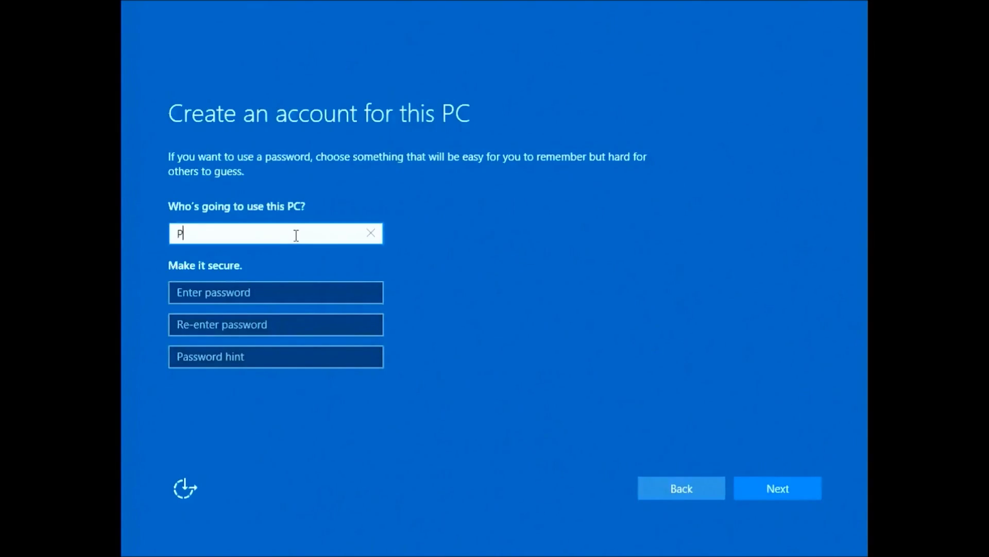
type("hilip Yip")
key("Return")
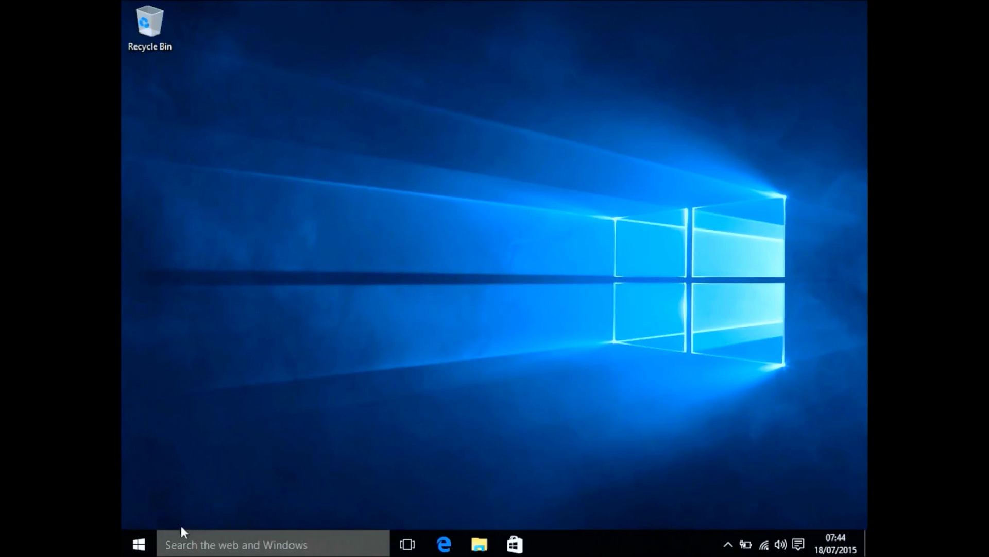
- Open the maximized System page via the Start quick menu to confirm Windows 10 Pro activation
right_click(139, 544)
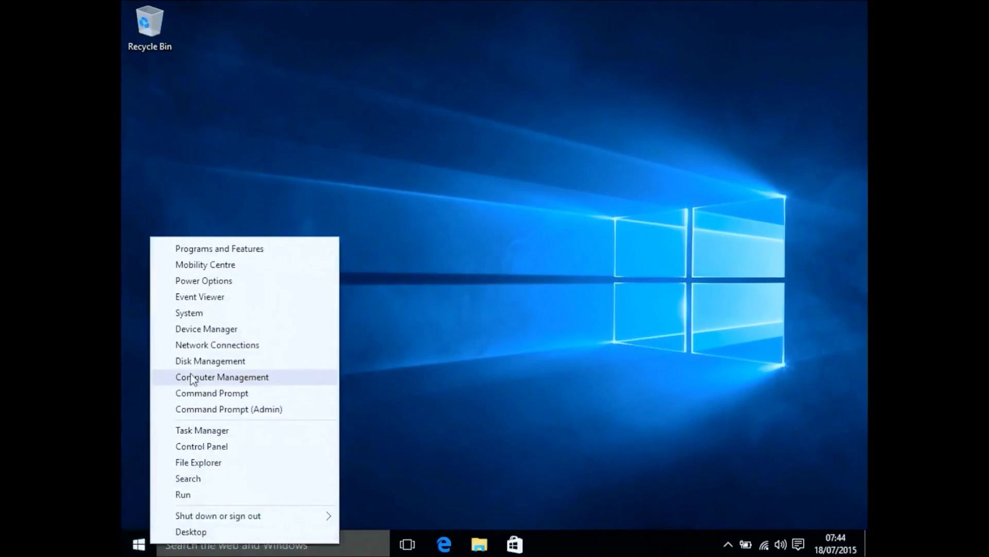
left_click(191, 312)
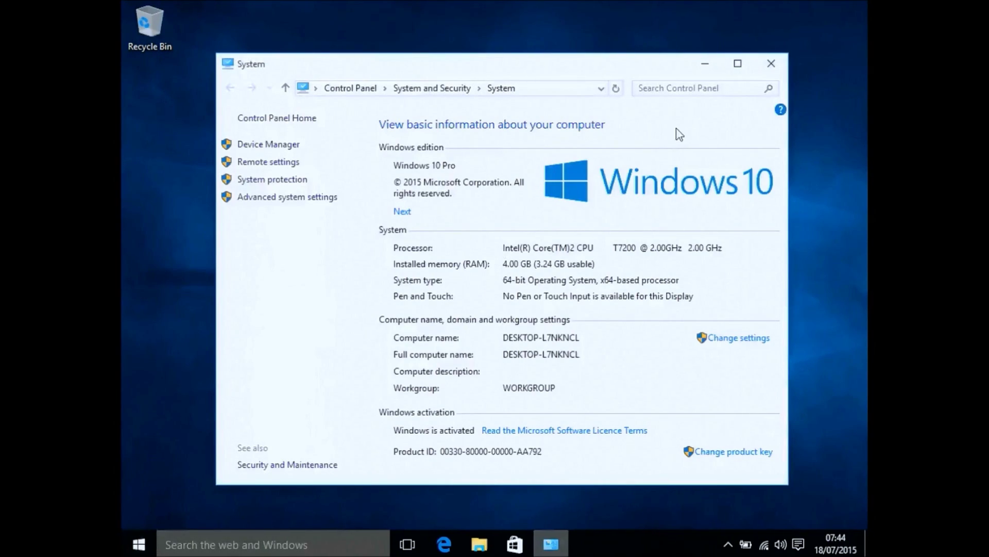
left_click(737, 64)
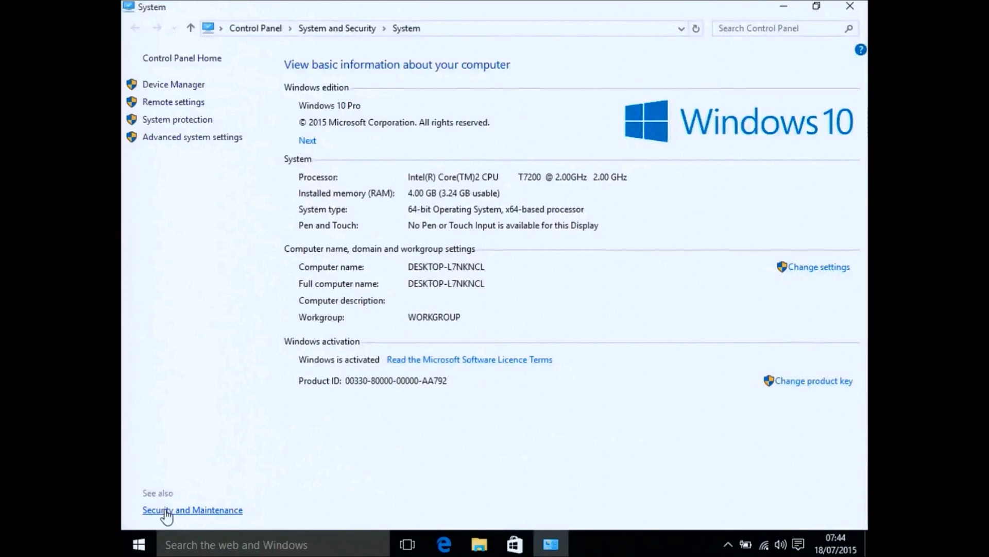
right_click(145, 546)
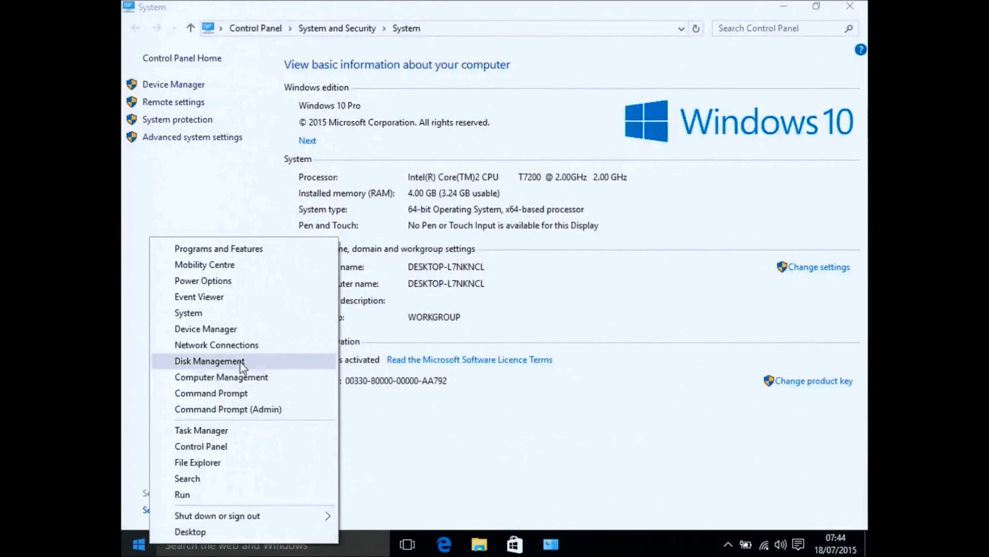
left_click(222, 313)
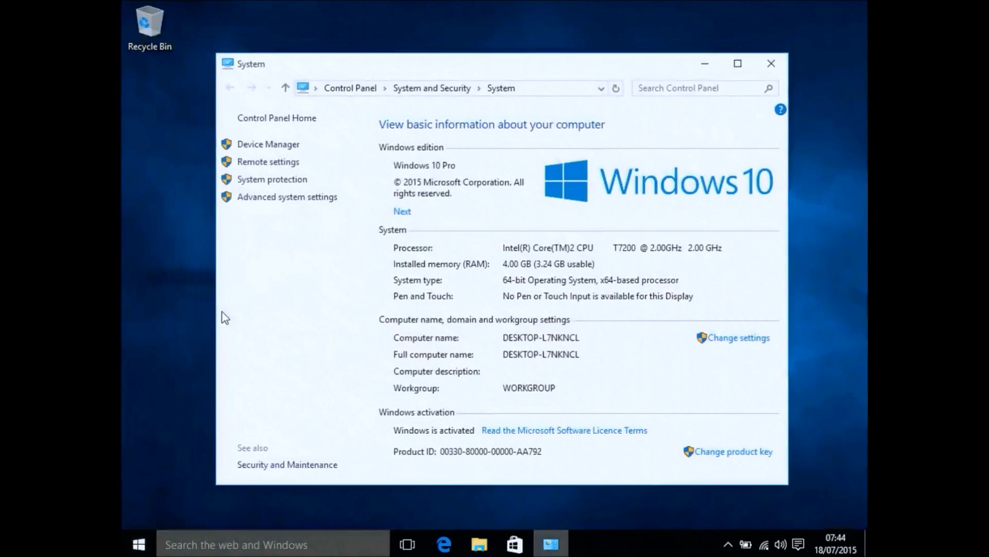
- Close System and open Device Manager maximized from the Start quick menu
left_click(782, 71)
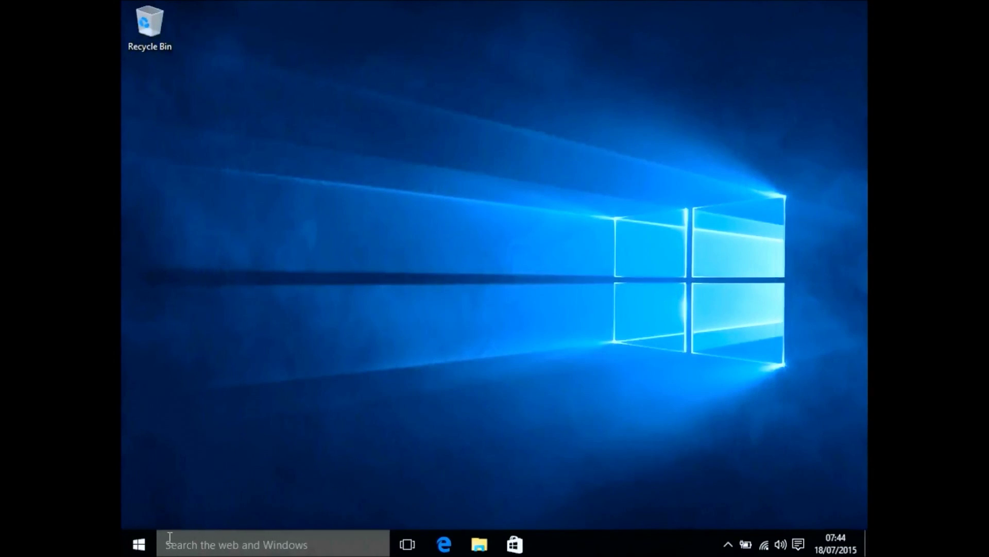
right_click(148, 539)
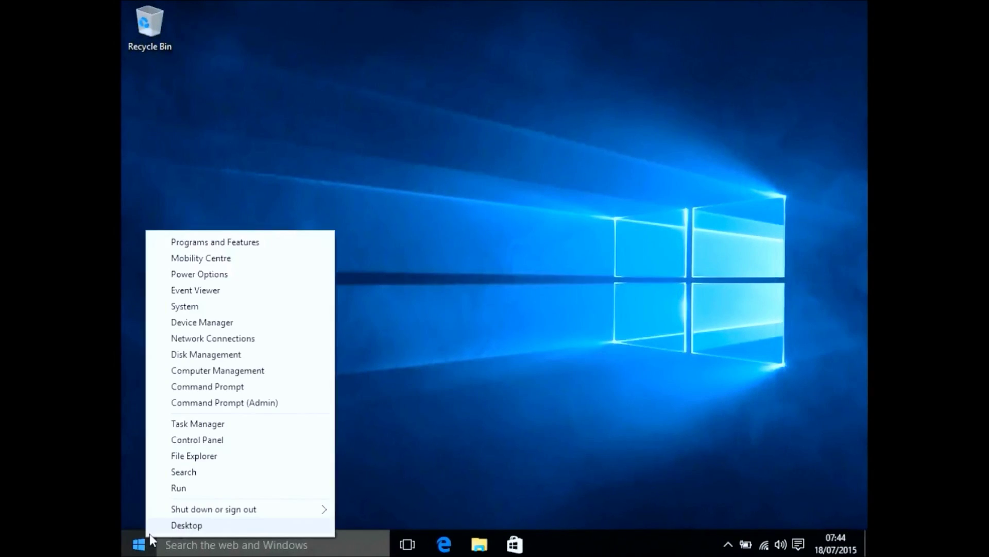
left_click(228, 327)
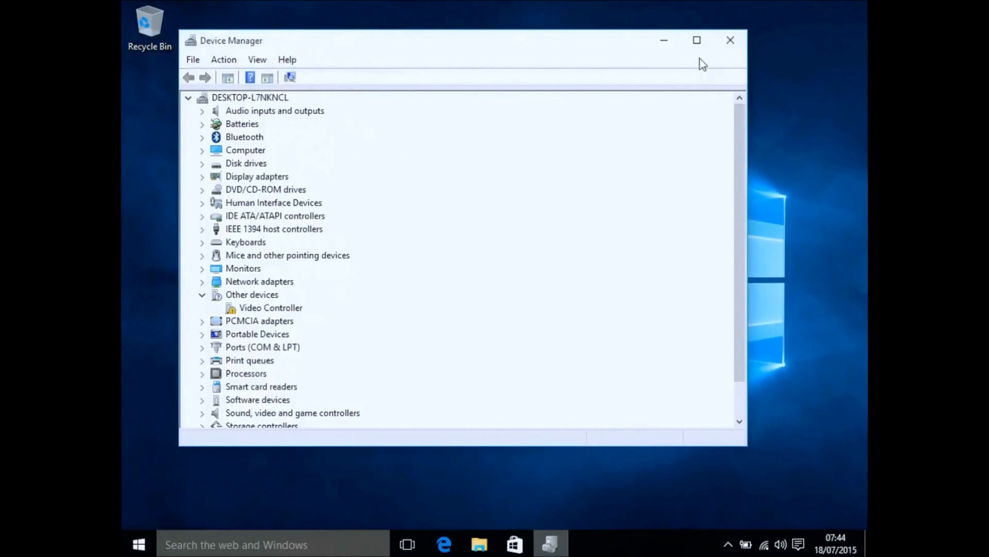
left_click(697, 40)
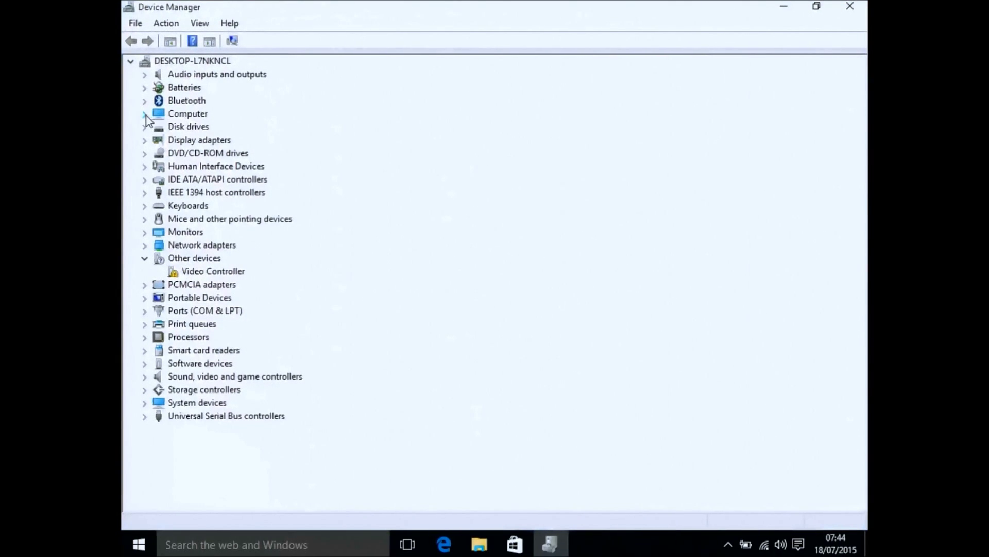
- Expand Display adapters, Sound video and game controllers, Bluetooth and Network adapters
left_click(145, 140)
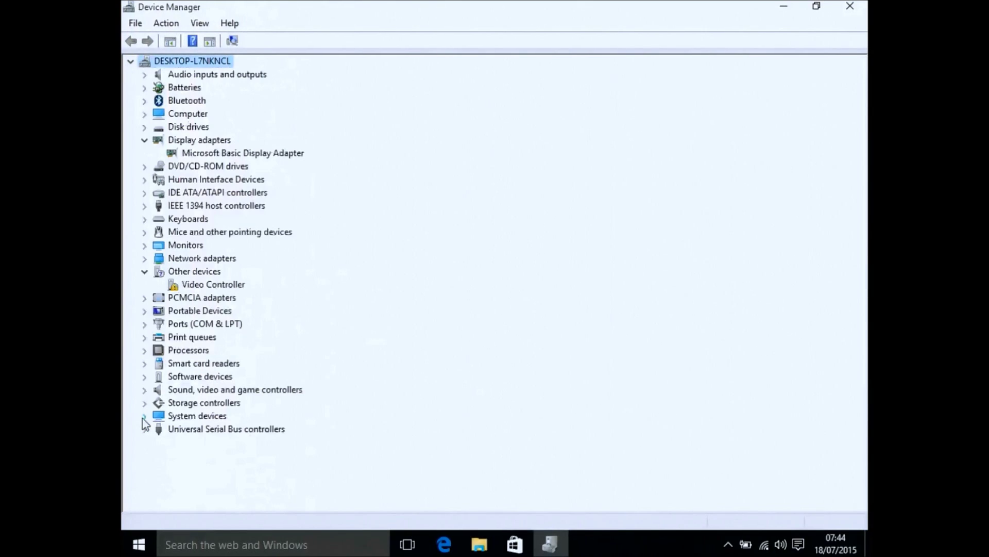
left_click(145, 390)
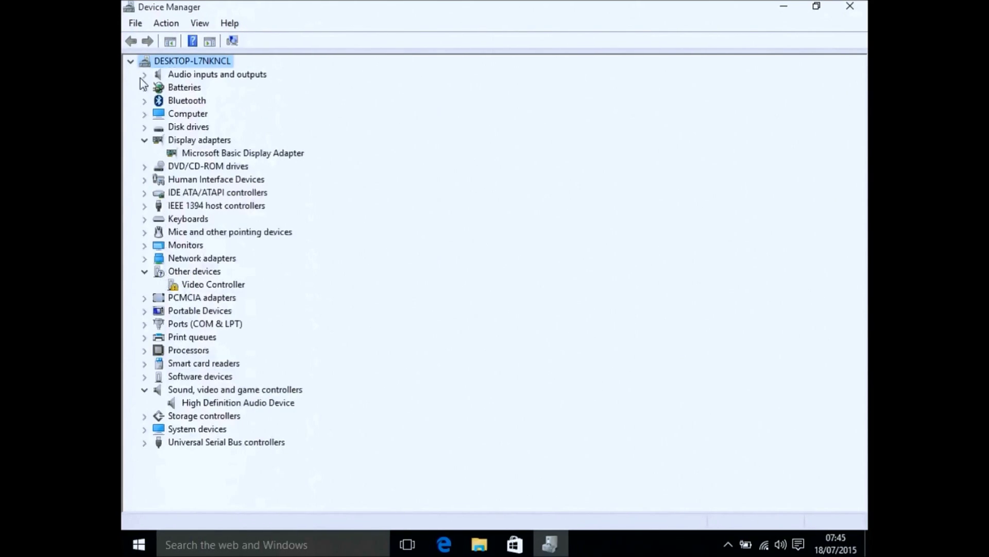
left_click(144, 101)
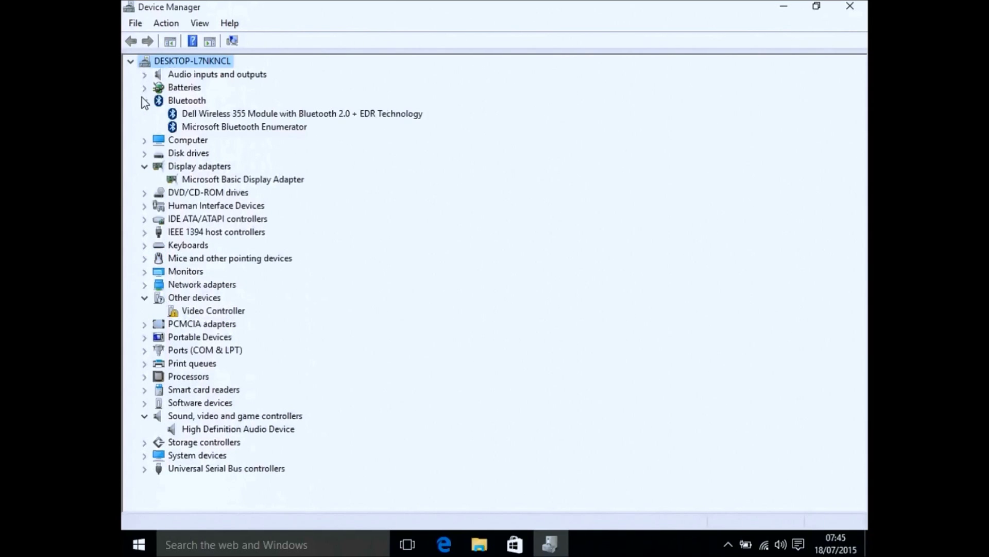
left_click(145, 284)
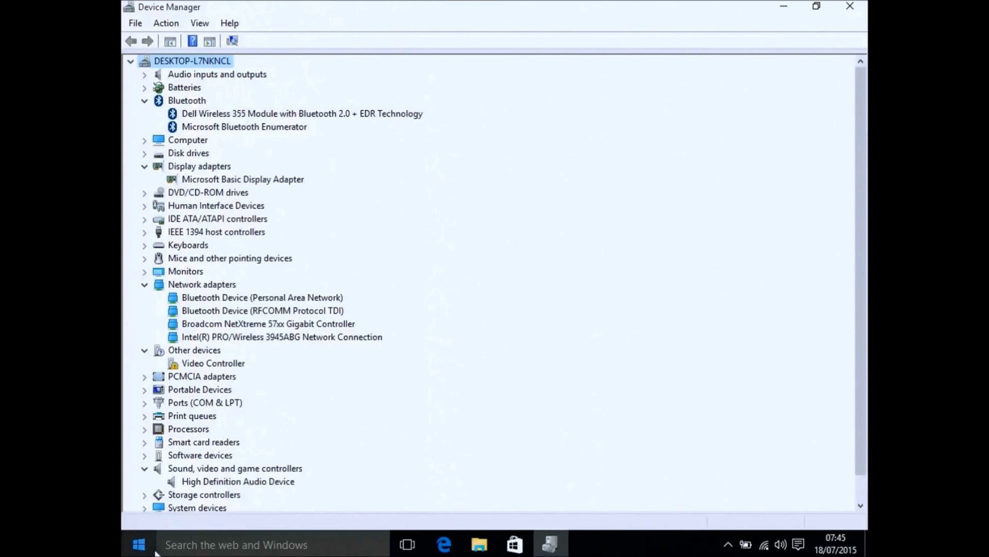
- Go to Settings > Update & security and run Check for updates
right_click(139, 544)
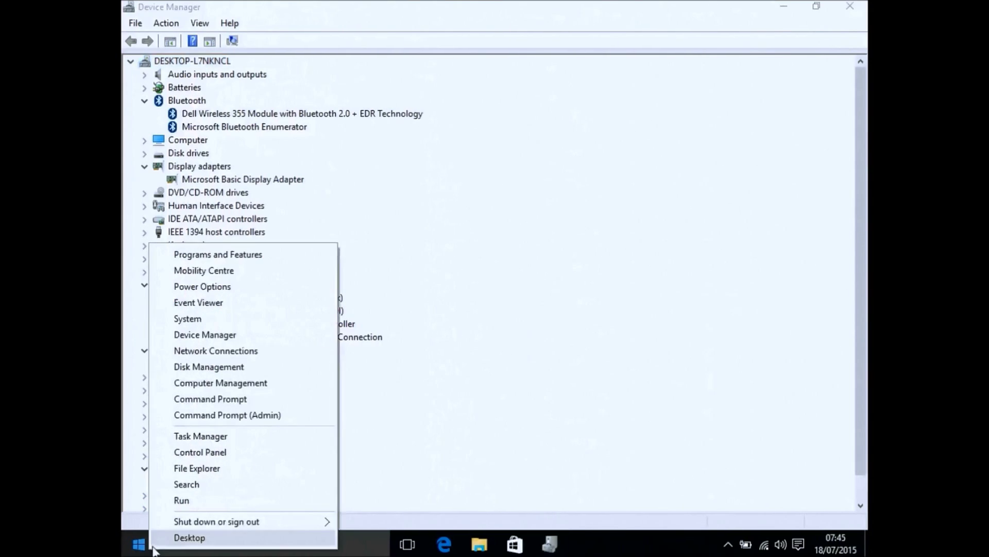
left_click(140, 547)
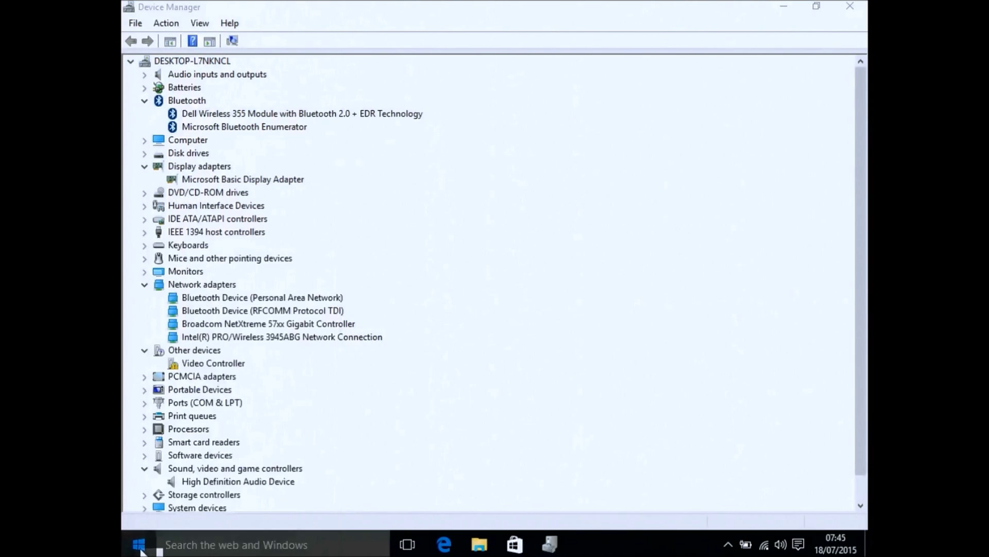
left_click(164, 466)
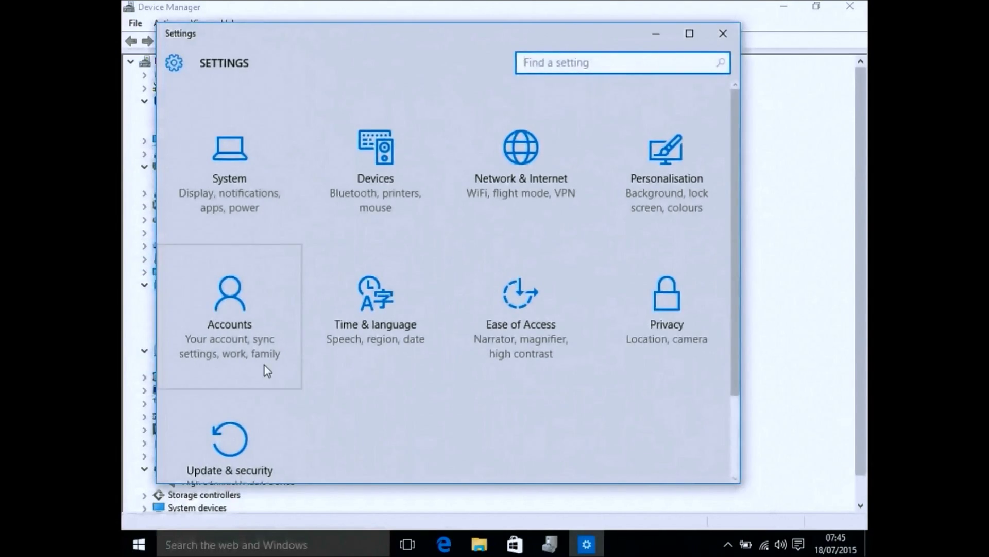
left_click(254, 432)
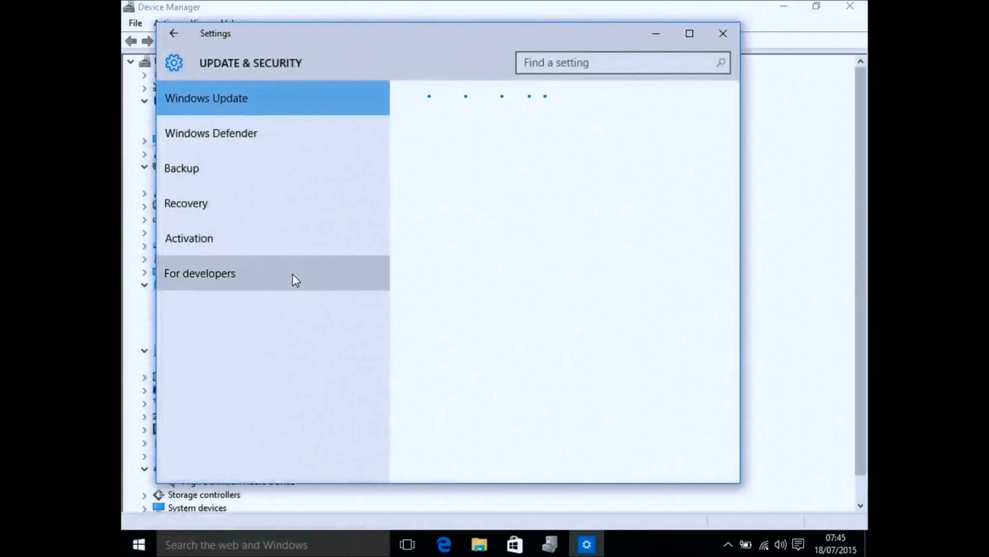
left_click(490, 200)
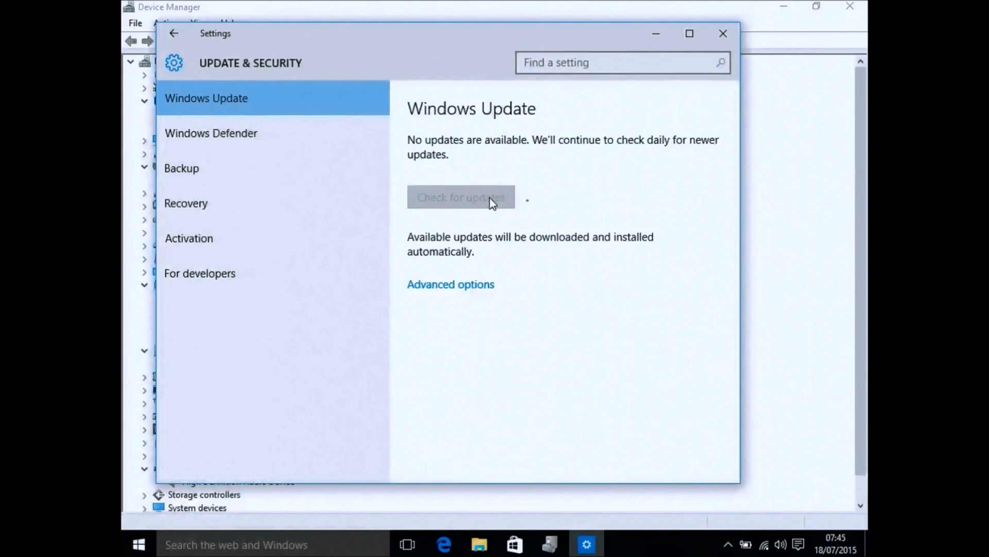
- Maximize Settings, glance at Device Manager, then return to the updates downloading at 9%
left_click(695, 38)
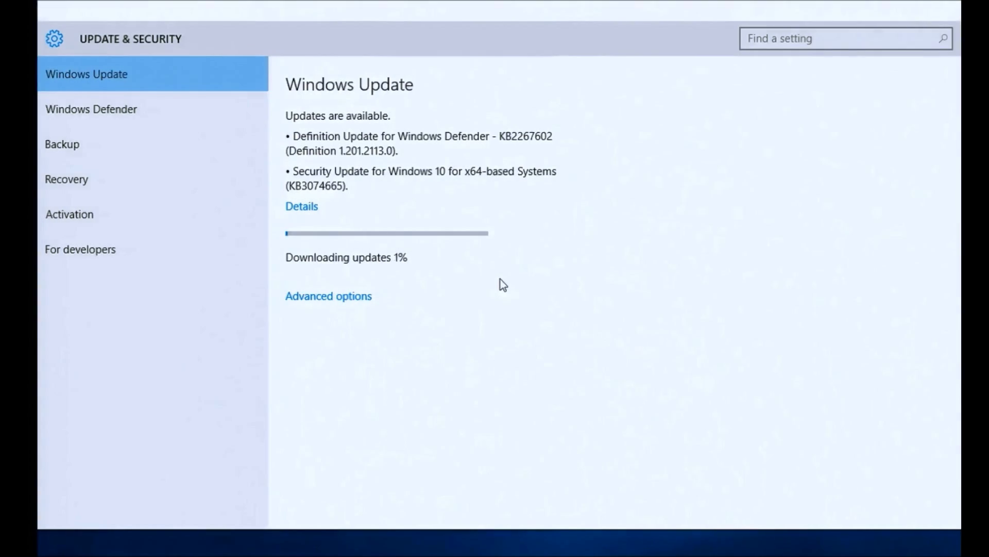
left_click(875, 7)
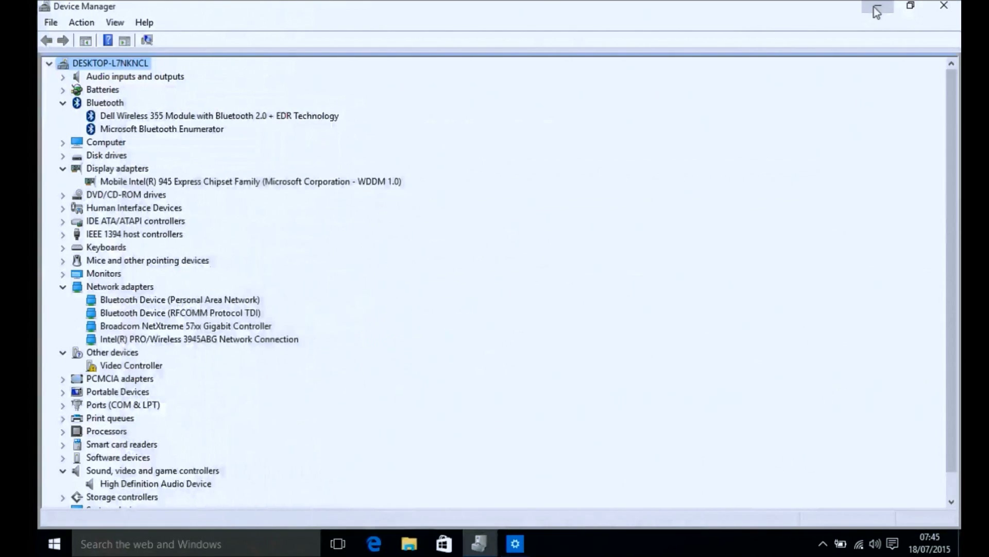
left_click(515, 543)
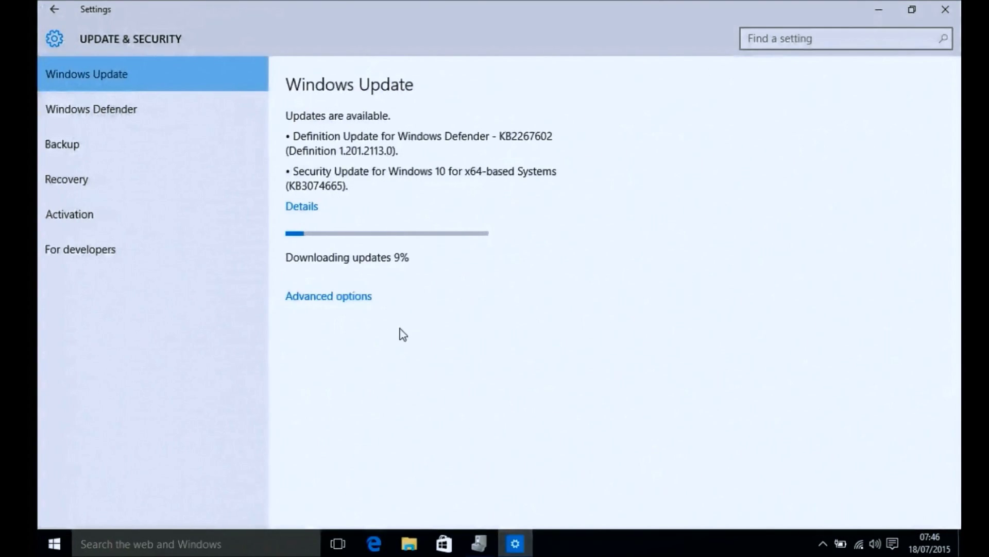
- View the pending update details, including the Intel 945 Express Chipset driver, then return to Windows Update
left_click(307, 208)
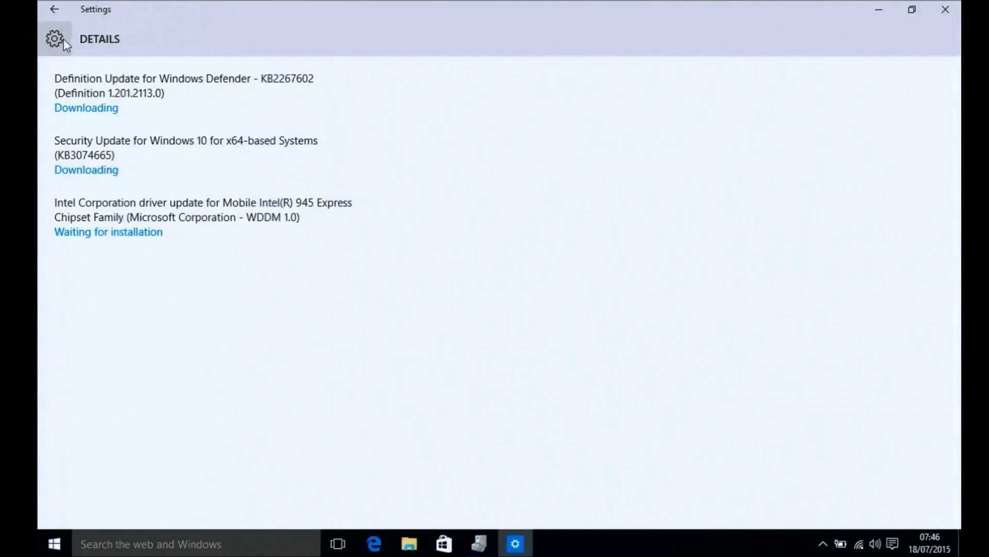
left_click(54, 11)
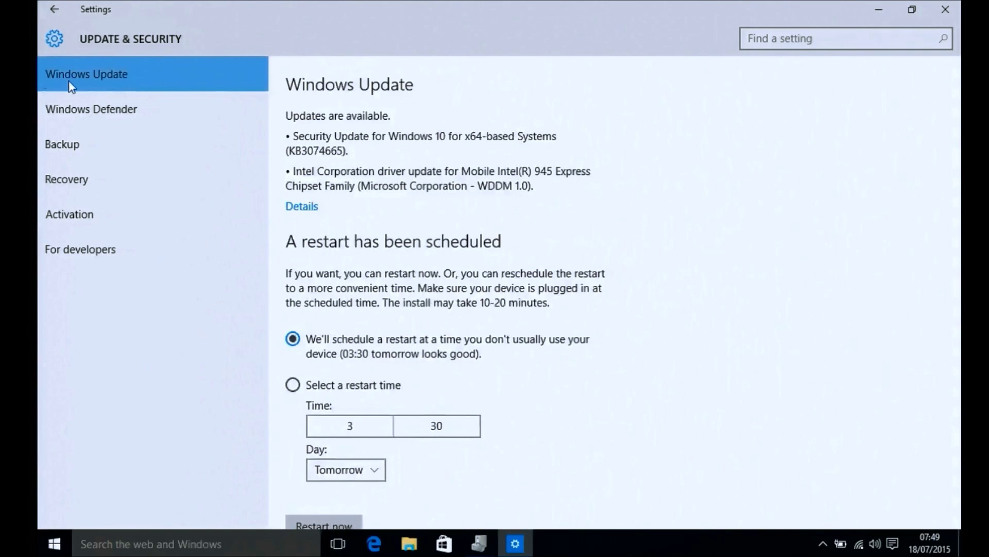
- Restart the PC now so the downloaded updates install and Windows returns to the desktop
left_click(320, 520)
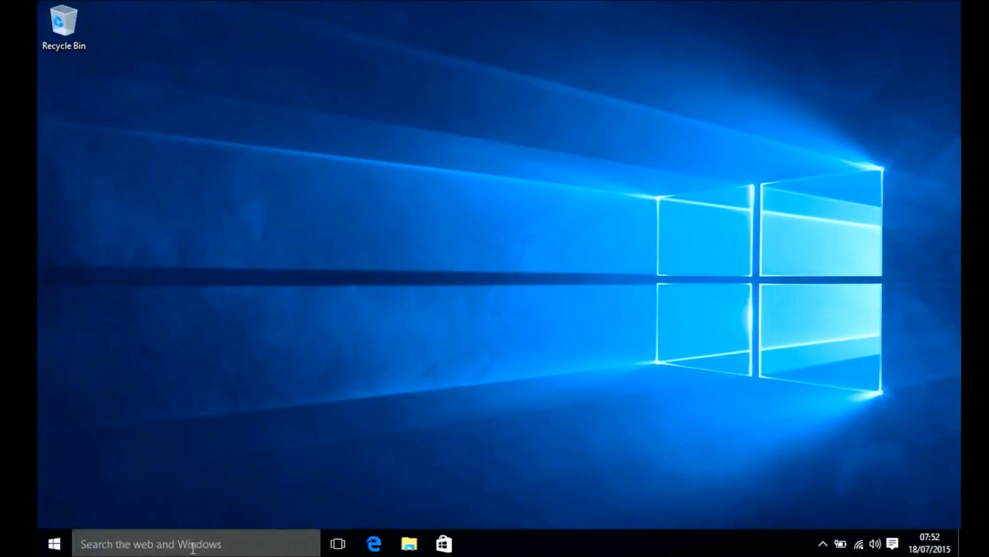
- Open Device Manager from the Start right-click menu and maximize it
right_click(54, 544)
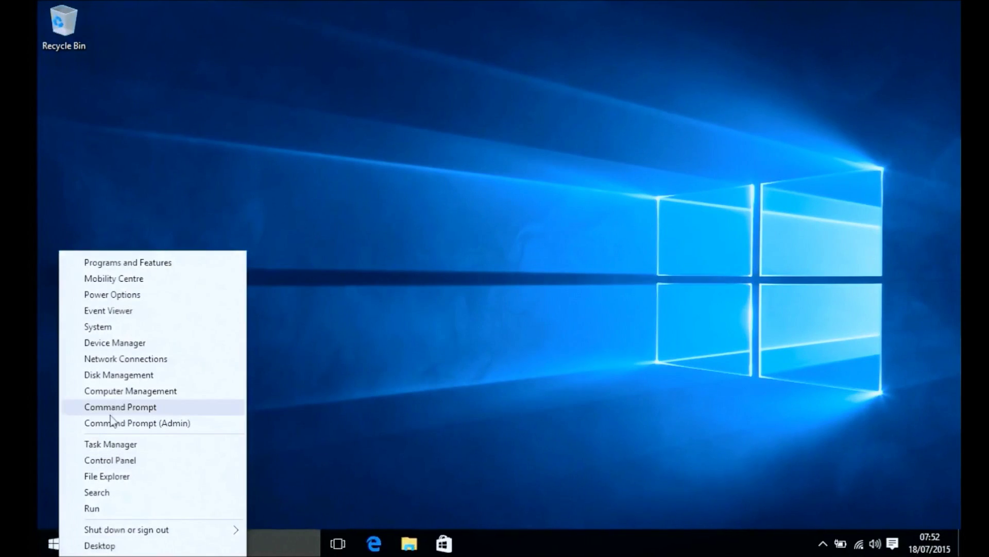
left_click(129, 342)
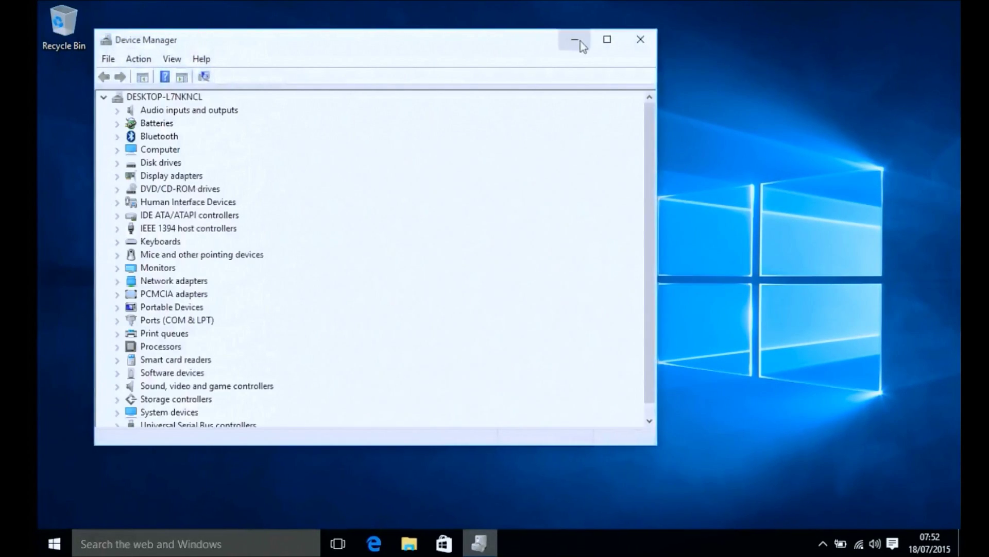
left_click(607, 40)
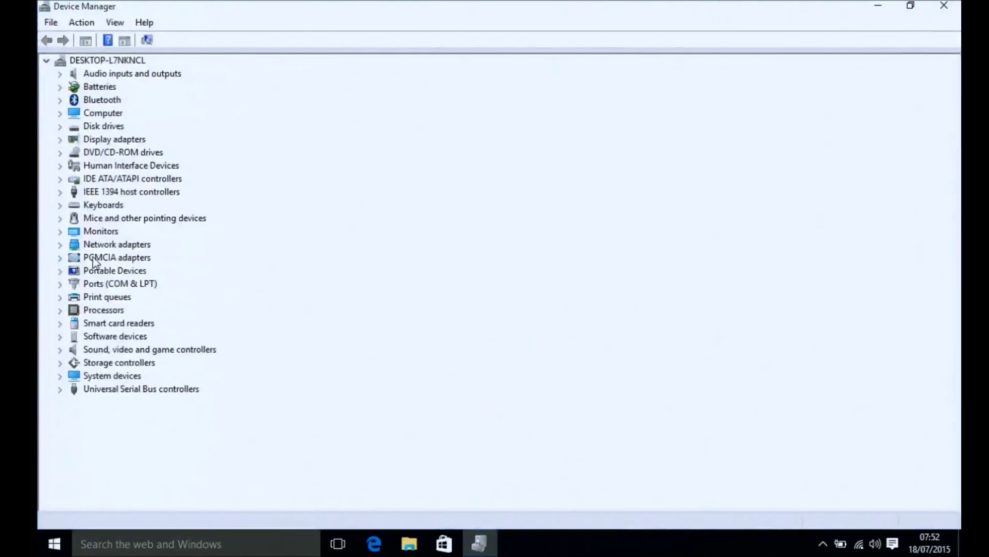
- Expand Display adapters, Sound, Mice, Bluetooth and Network adapters to confirm the Intel 945 driver
left_click(59, 140)
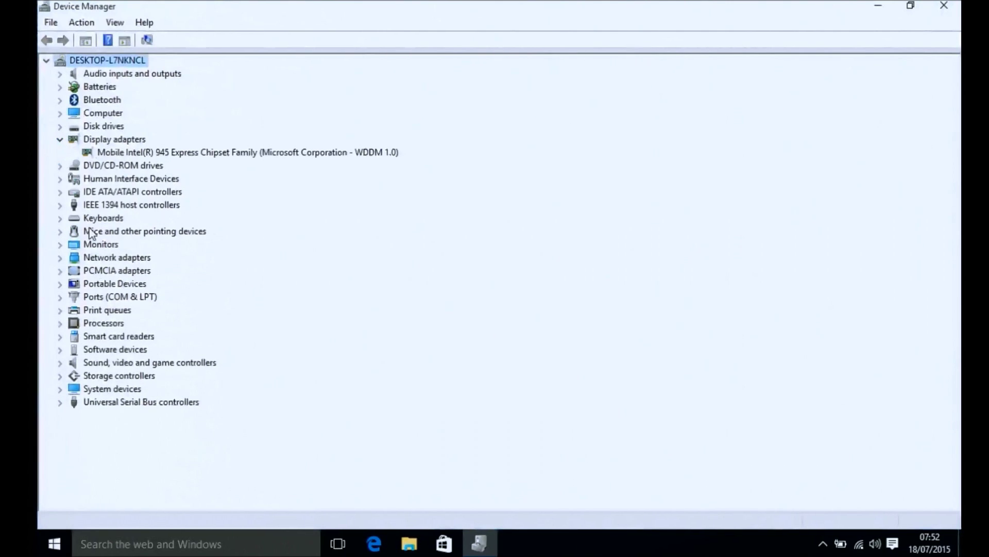
left_click(70, 360)
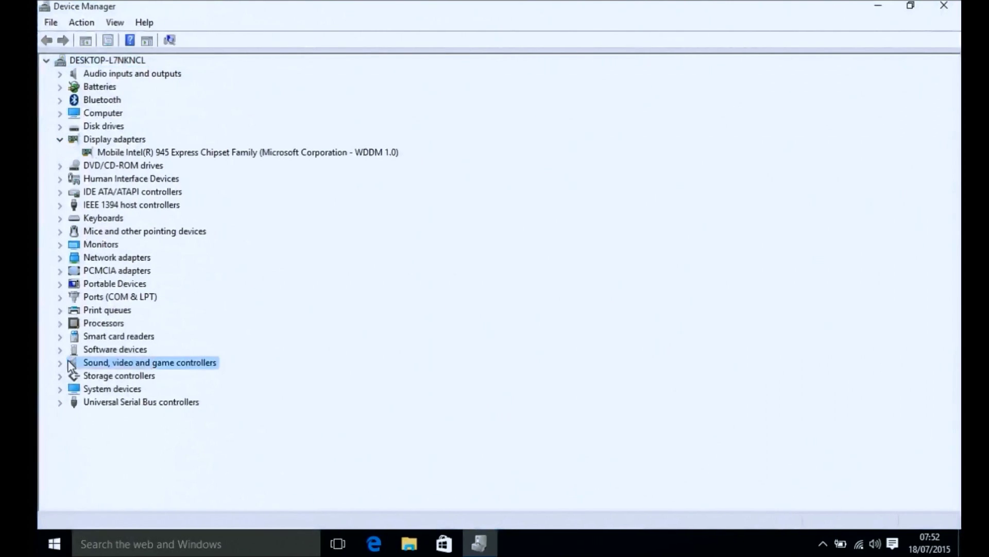
left_click(60, 363)
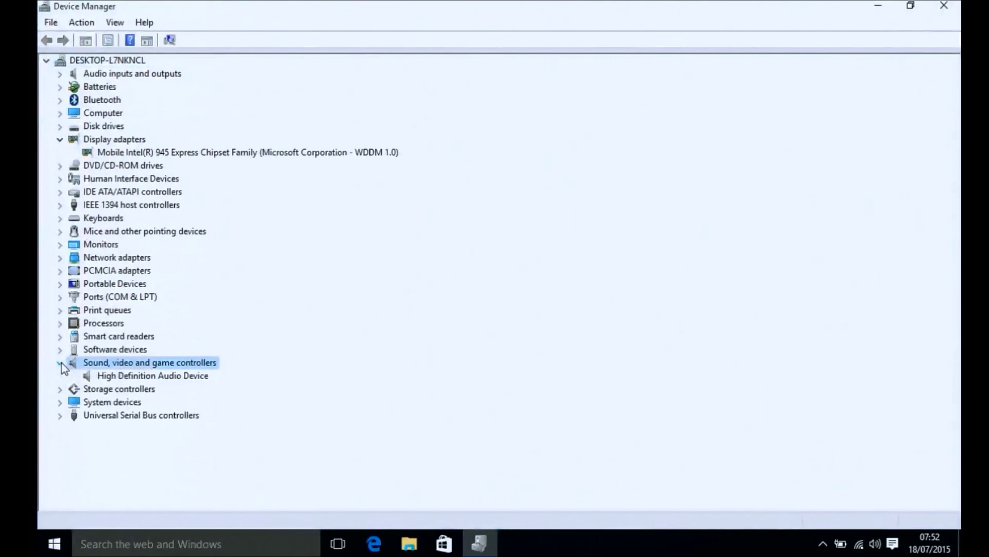
left_click(60, 231)
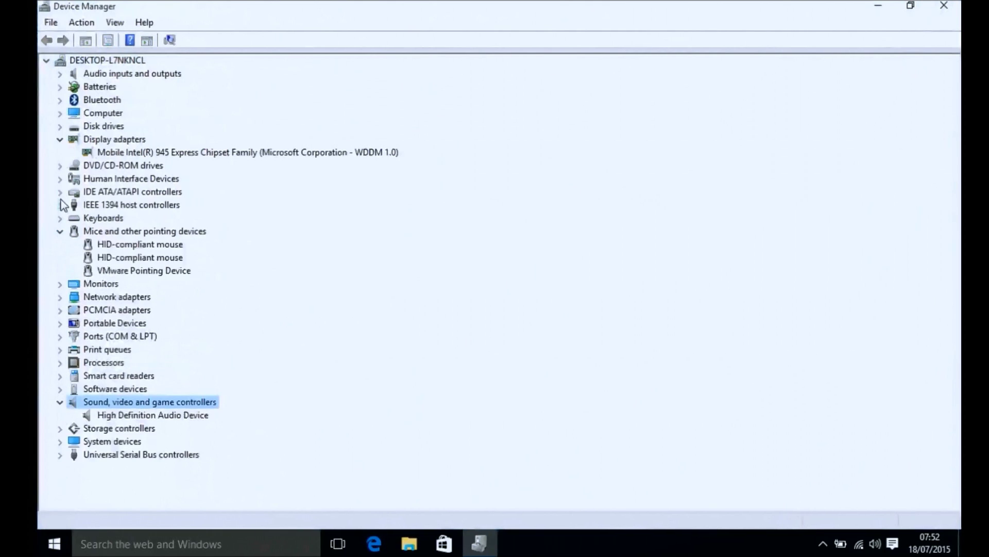
left_click(62, 101)
left_click(60, 323)
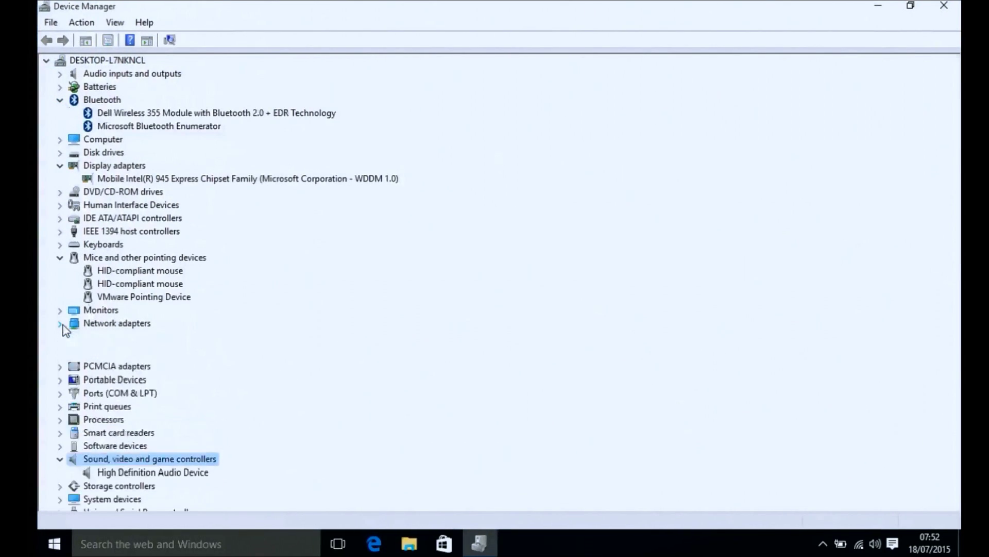